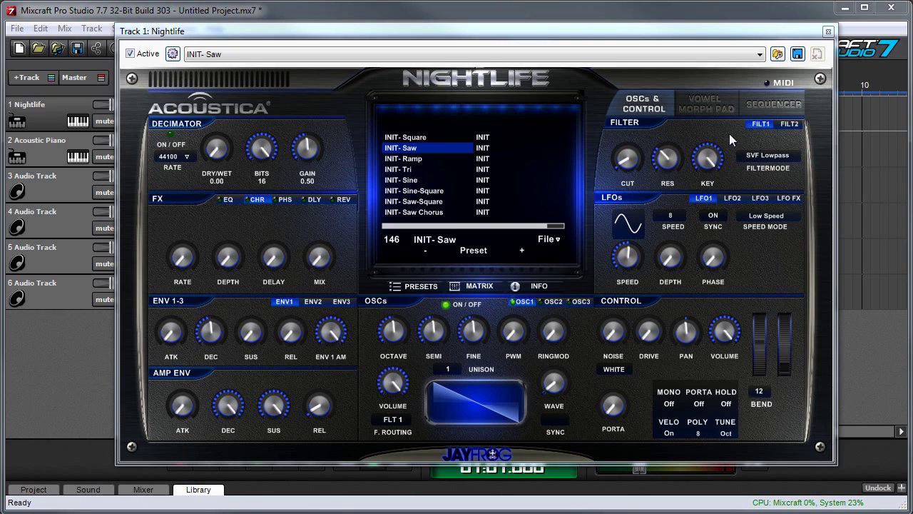
Switch filter 1's mode off, set it back to SVF Lowpass, and sweep the filter's cutoff.
left_click(792, 159)
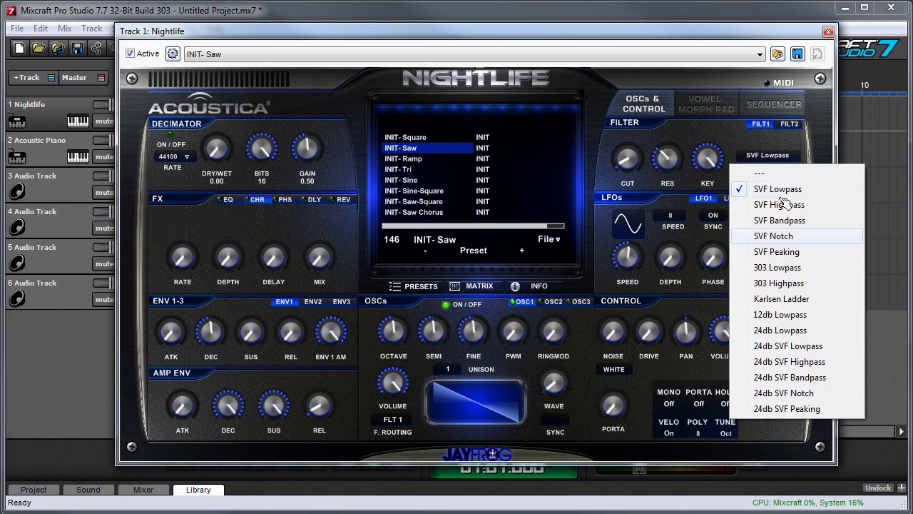
left_click(769, 172)
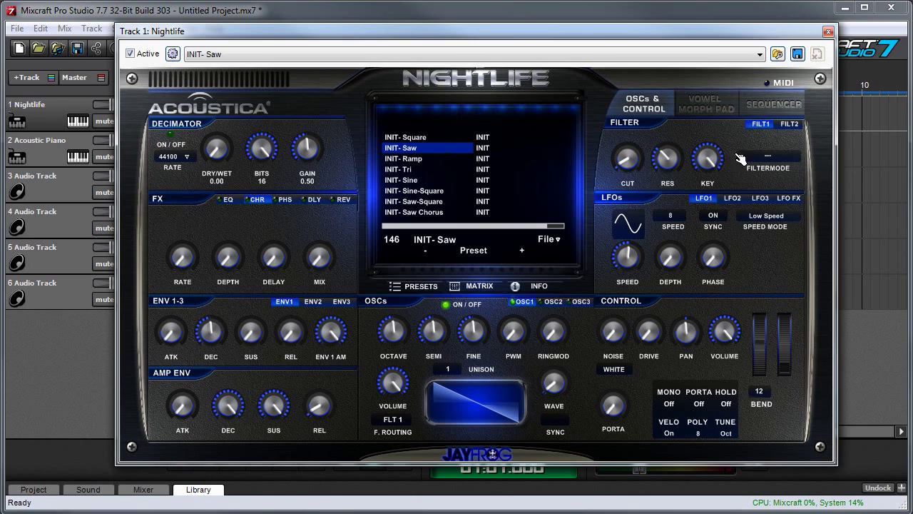
left_click(769, 158)
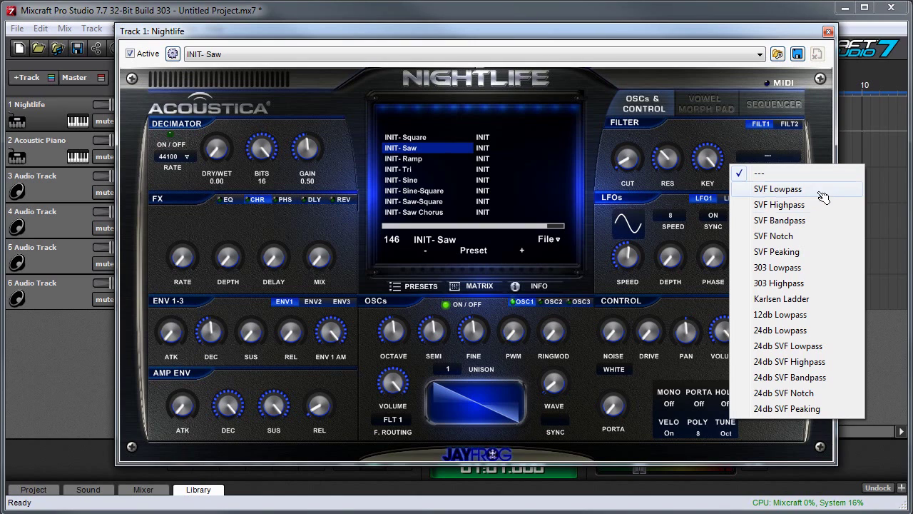
left_click(762, 191)
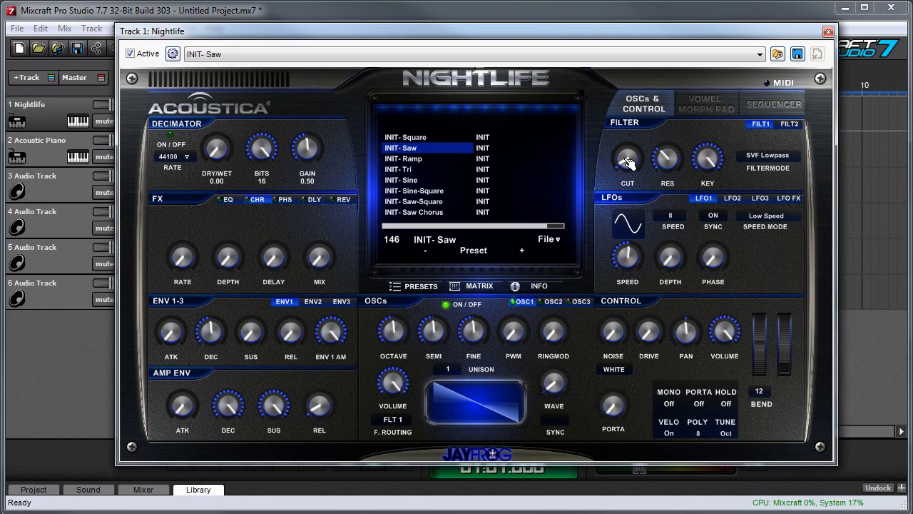
mouse_move(628, 163)
left_mouse_down()
mouse_move(628, 151)
mouse_move(628, 163)
mouse_move(667, 159)
mouse_move(628, 156)
mouse_move(625, 167)
left_mouse_up()
Change filter 1's mode to SVF Highpass and sweep its cutoff.
left_click(767, 155)
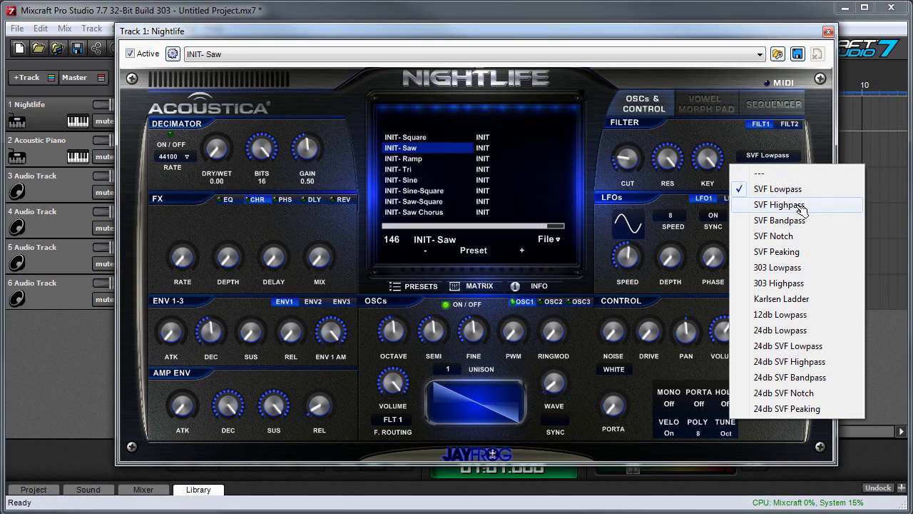
left_click(801, 205)
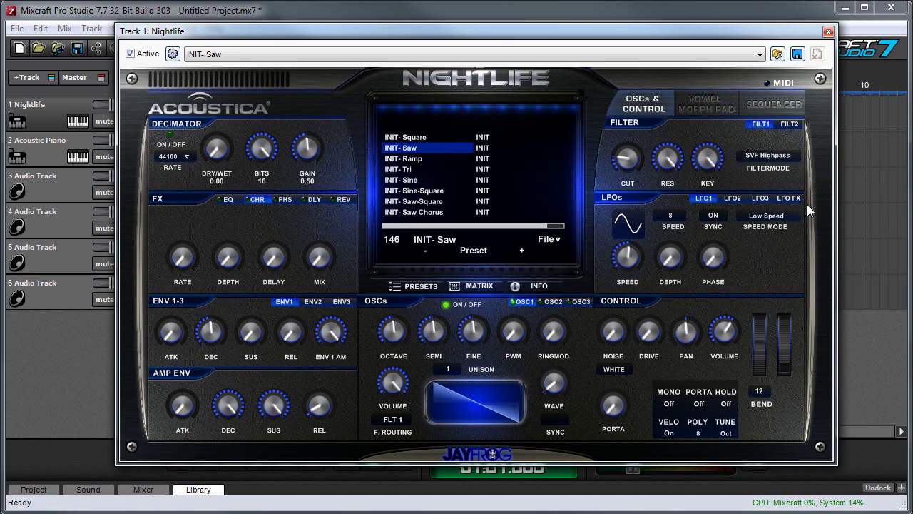
mouse_move(627, 164)
left_mouse_down()
mouse_move(627, 146)
mouse_move(626, 158)
left_mouse_up()
Change filter 1's mode to SVF Bandpass, then to SVF Peaking, and look through the remaining filter modes.
left_click(768, 156)
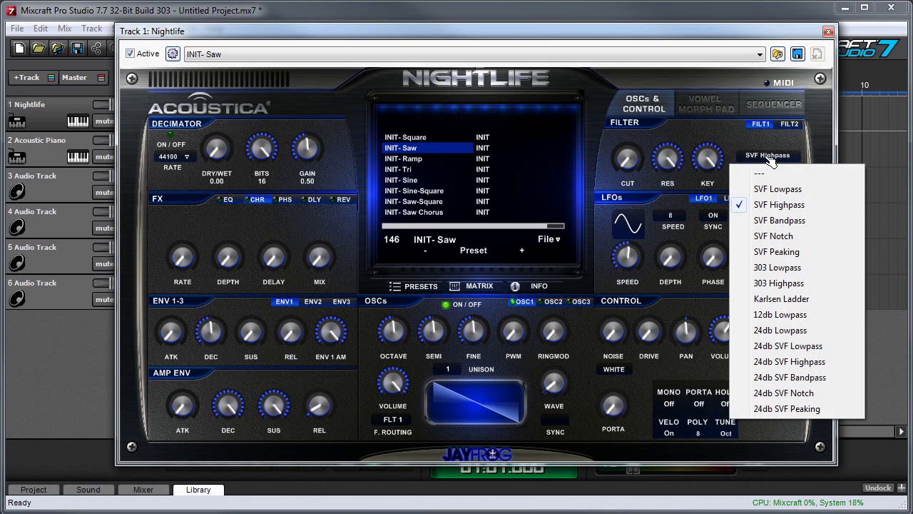
left_click(817, 222)
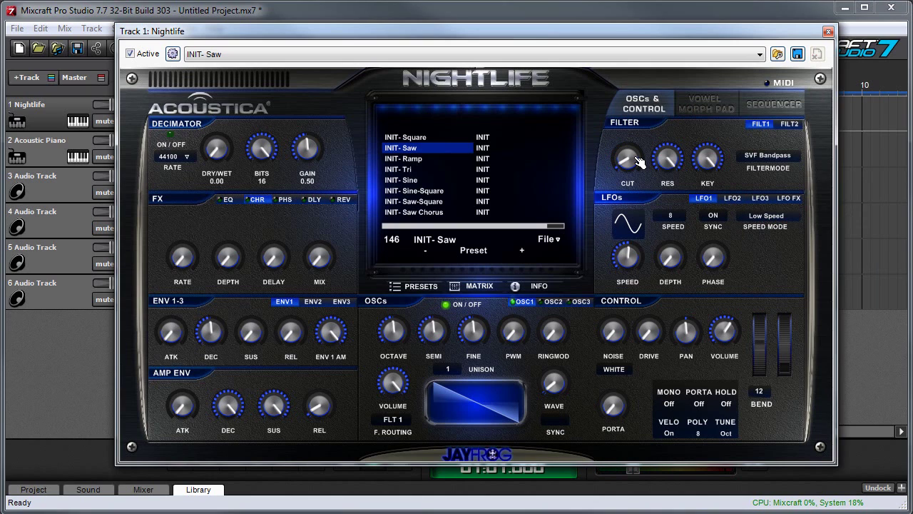
left_click(792, 155)
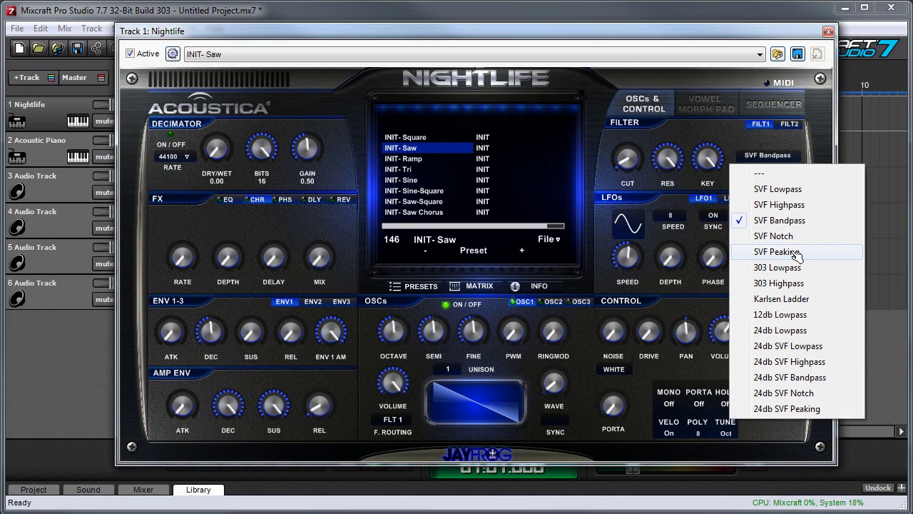
left_click(794, 252)
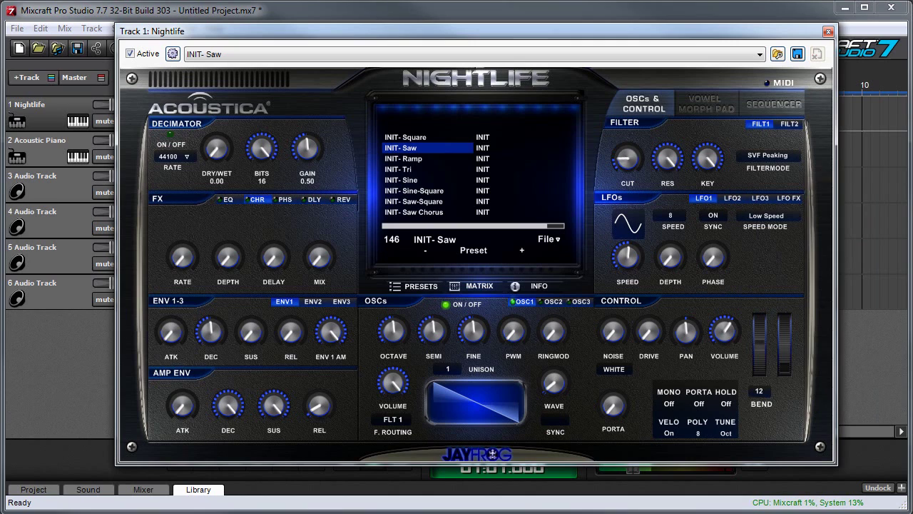
left_click(788, 157)
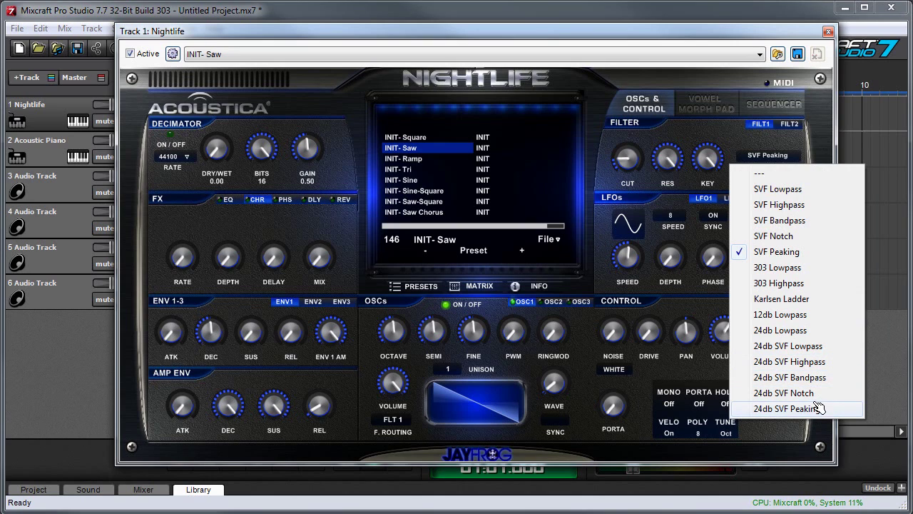
left_click(810, 147)
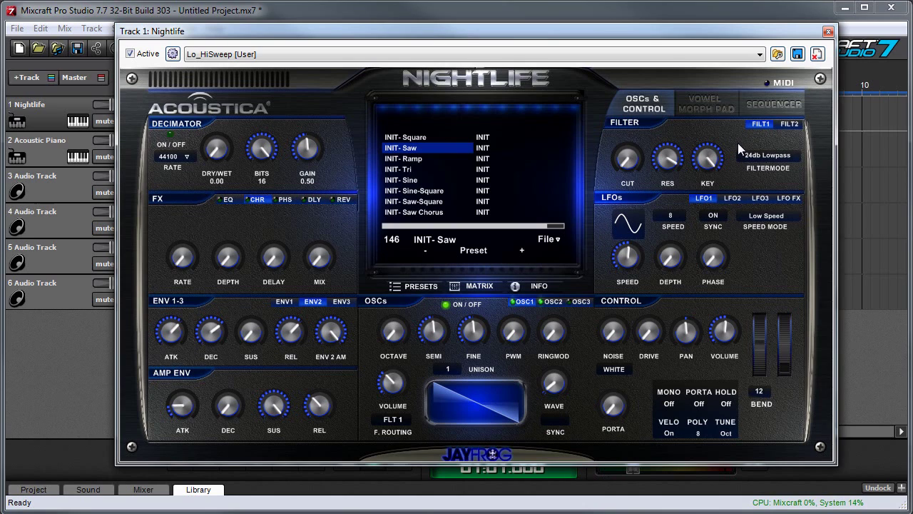
Examine the settings of filters 1 and 2, oscillator 2's filter routing, and the modulation matrix.
left_click(796, 125)
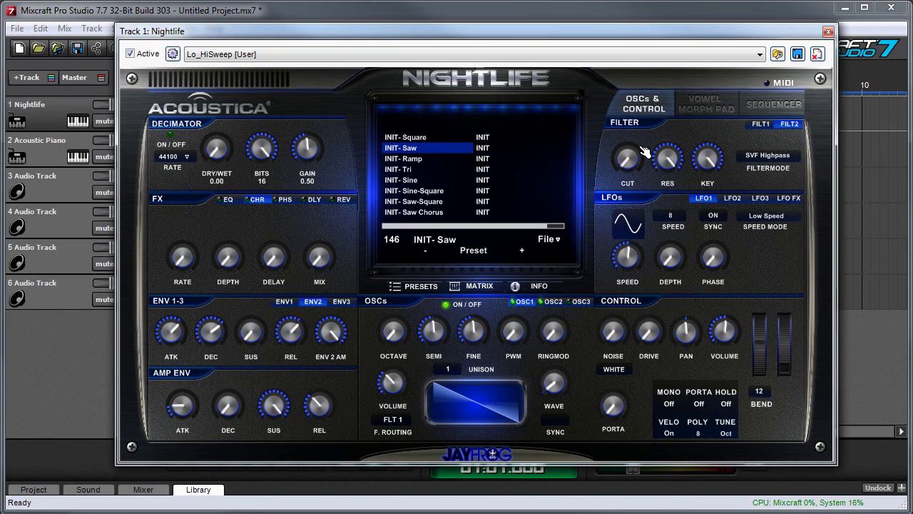
left_click(759, 124)
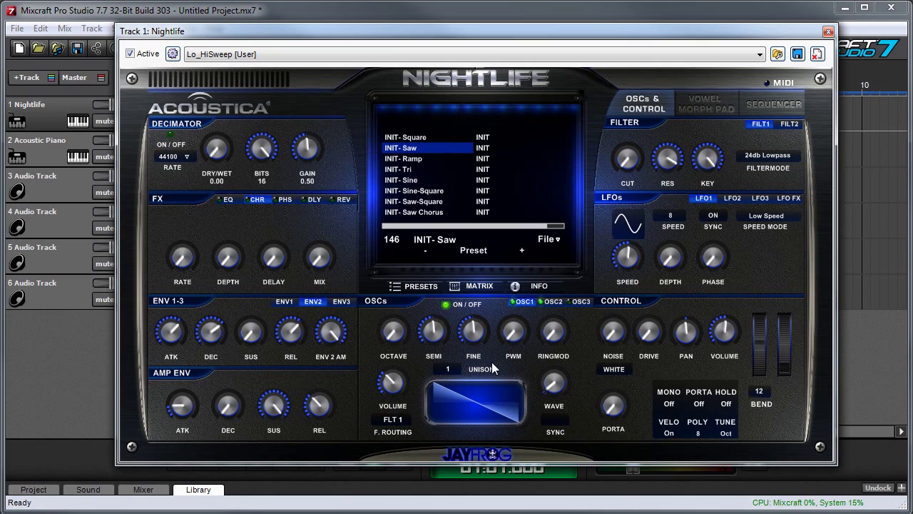
left_click(556, 302)
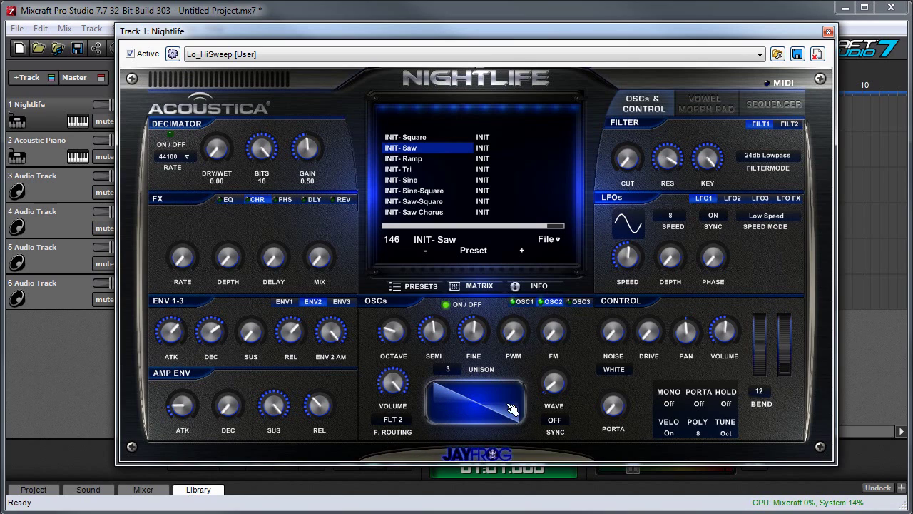
left_click(790, 124)
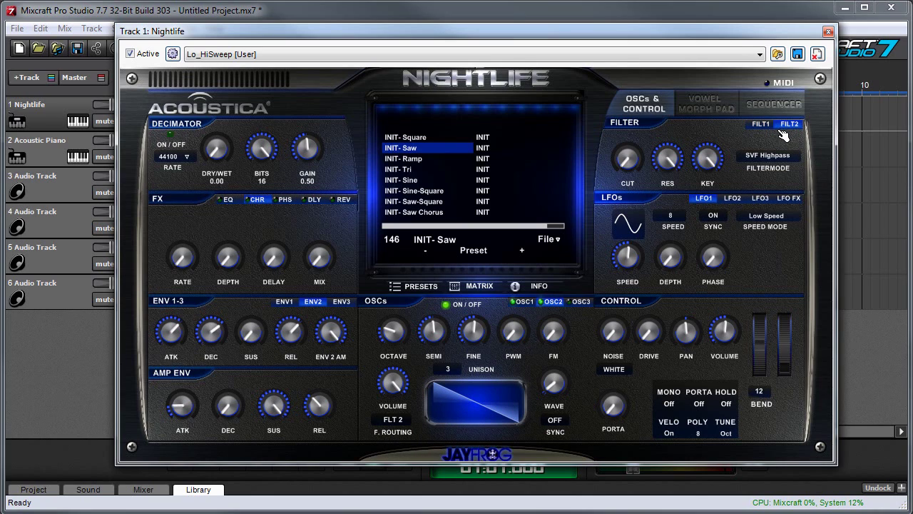
left_click(758, 127)
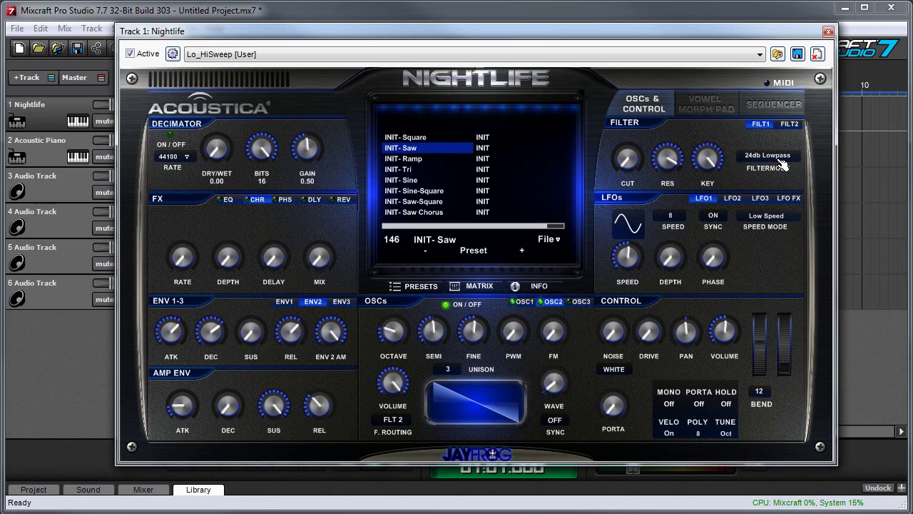
left_click(790, 124)
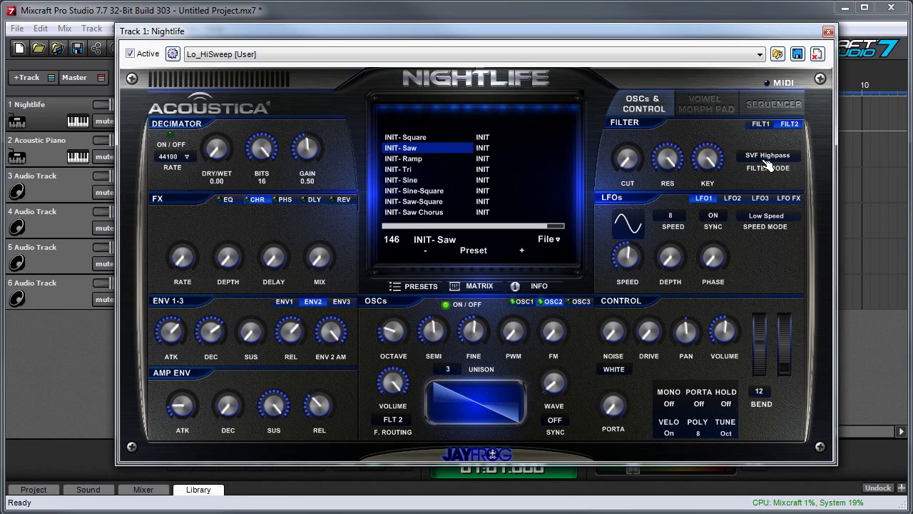
left_click(489, 287)
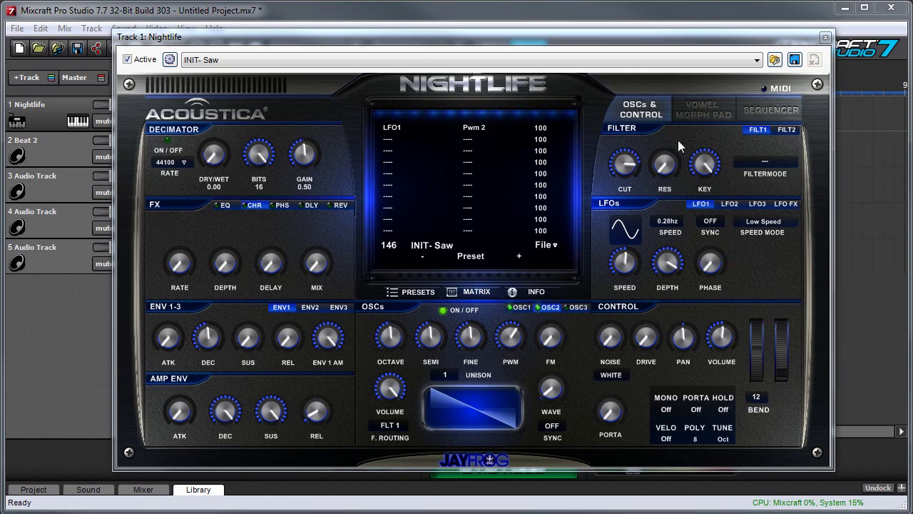
Leave filter 1's mode at --- (off) and turn its cutoff down to minimum.
left_click(772, 169)
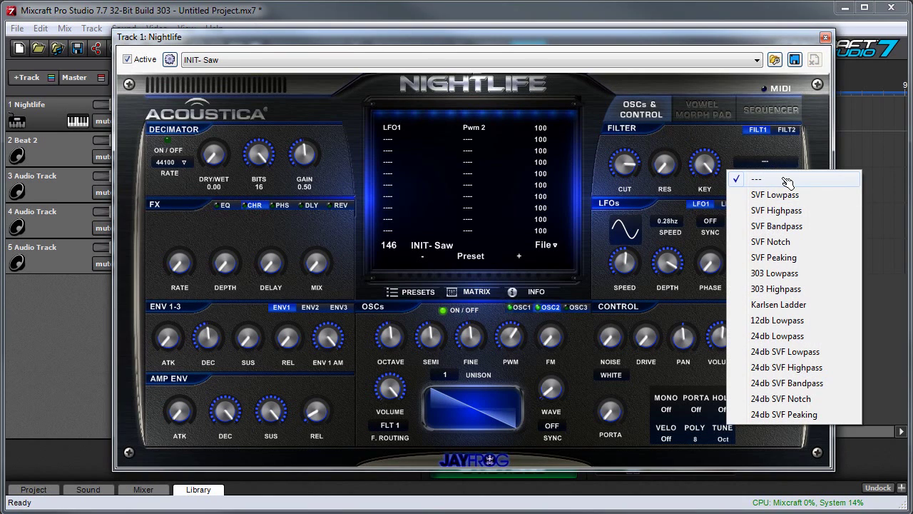
left_click(787, 180)
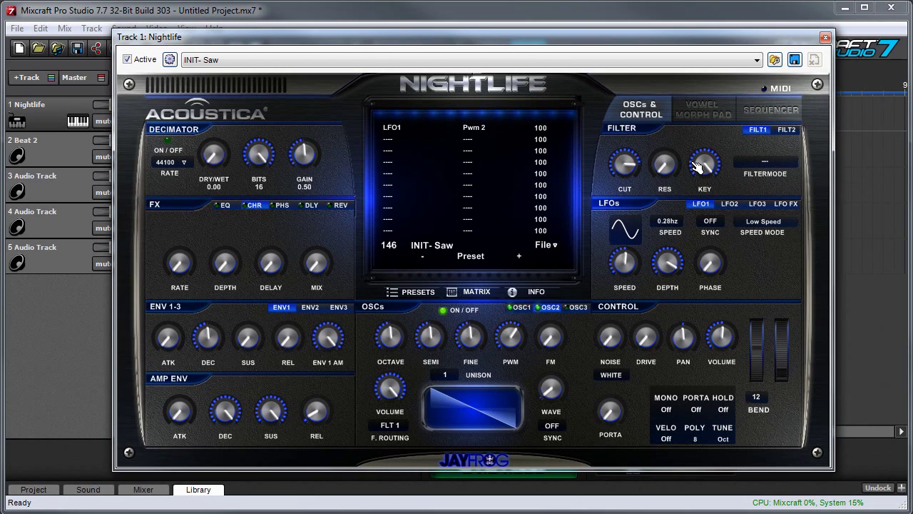
left_click_drag(624, 164, 624, 200)
Open the Vowel Morph Pad and move its ball from the center toward the upper-right vowel group.
left_click(714, 111)
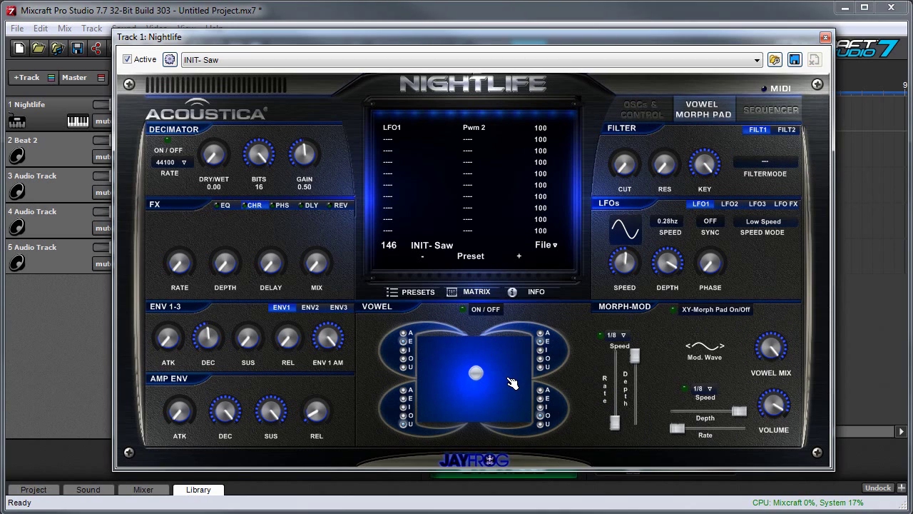
mouse_move(476, 373)
left_mouse_down()
mouse_move(500, 365)
mouse_move(440, 373)
mouse_move(482, 389)
mouse_move(474, 375)
left_mouse_up()
left_click_drag(474, 373, 503, 365)
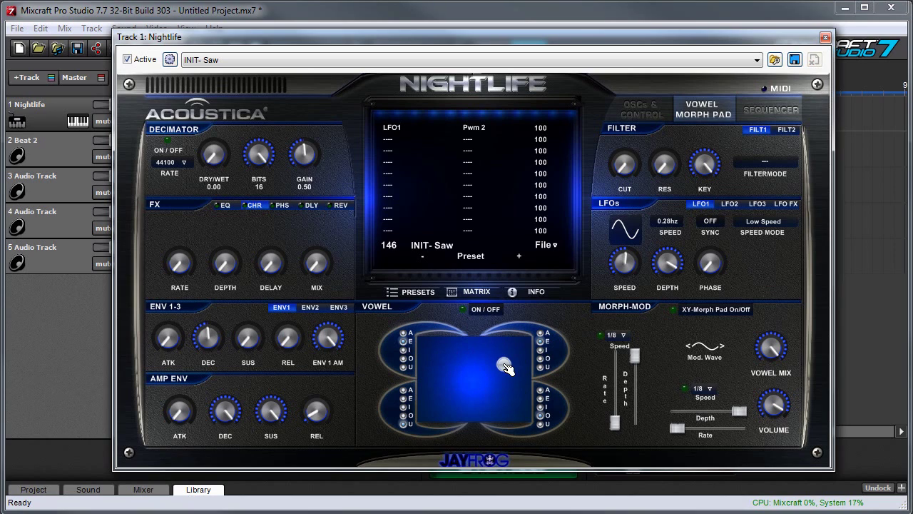
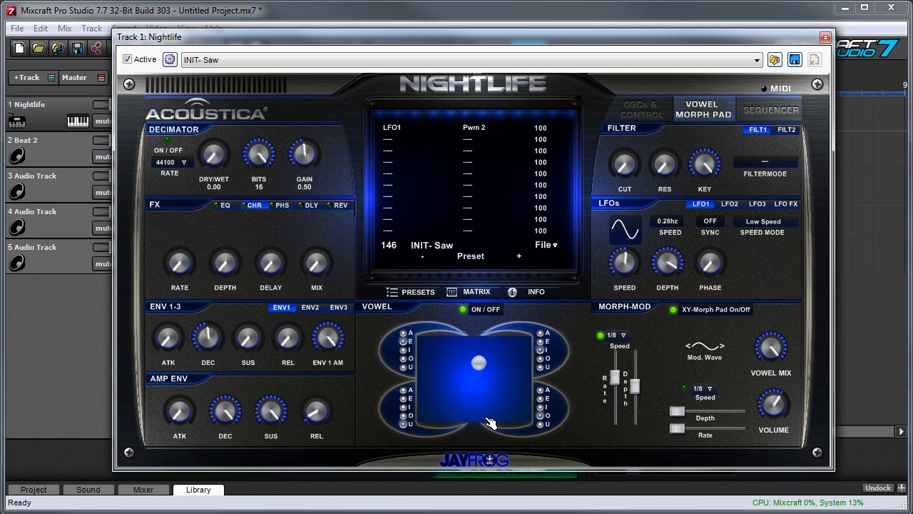
Raise the vertical and horizontal morph modulation Rate and Depth sliders to maximum, and view the horizontal speed options, keeping 1/8.
left_click_drag(618, 378, 635, 354)
left_click_drag(676, 411, 742, 428)
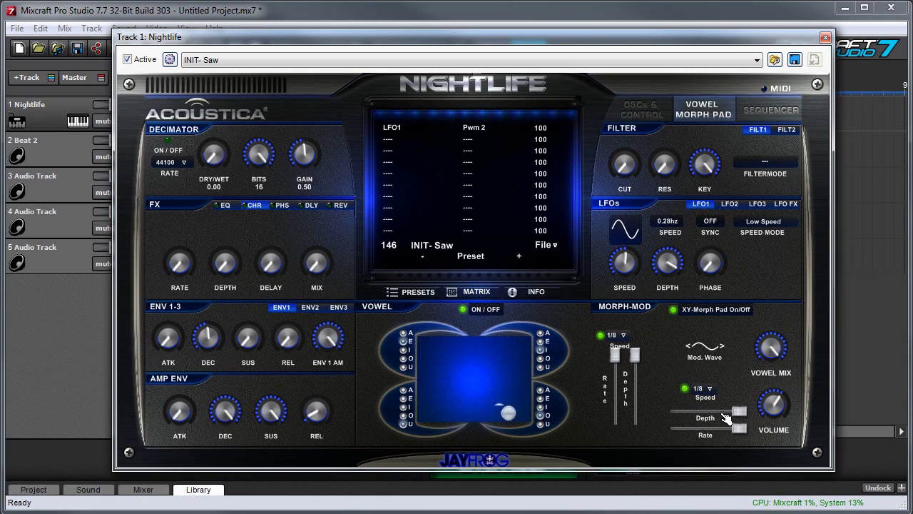
left_click(709, 391)
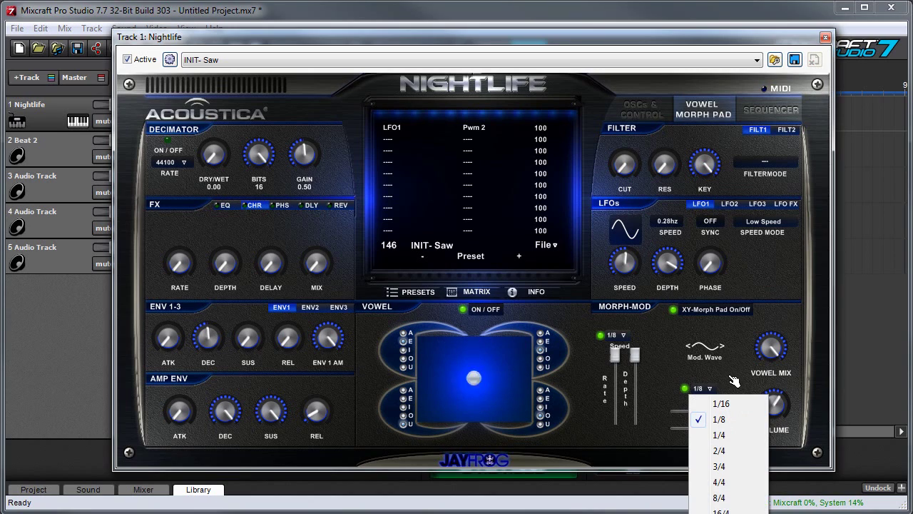
left_click(697, 394)
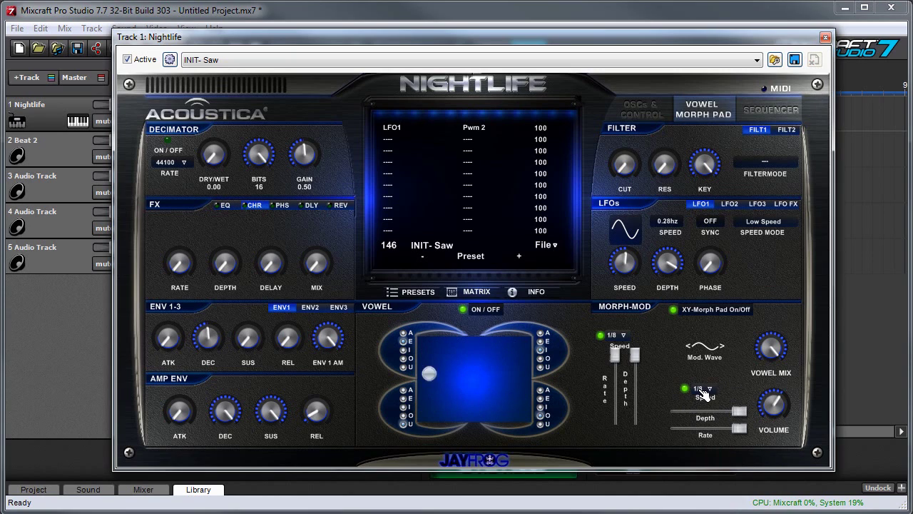
left_click(710, 389)
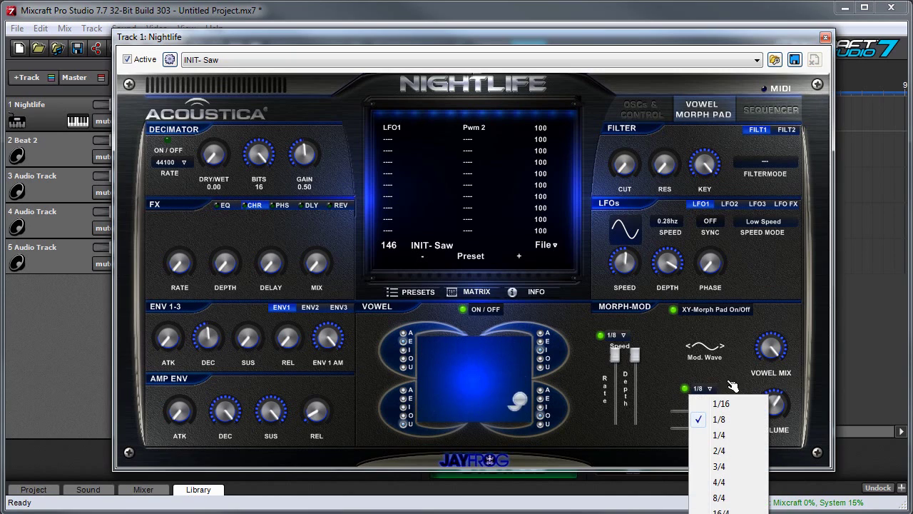
left_click(714, 392)
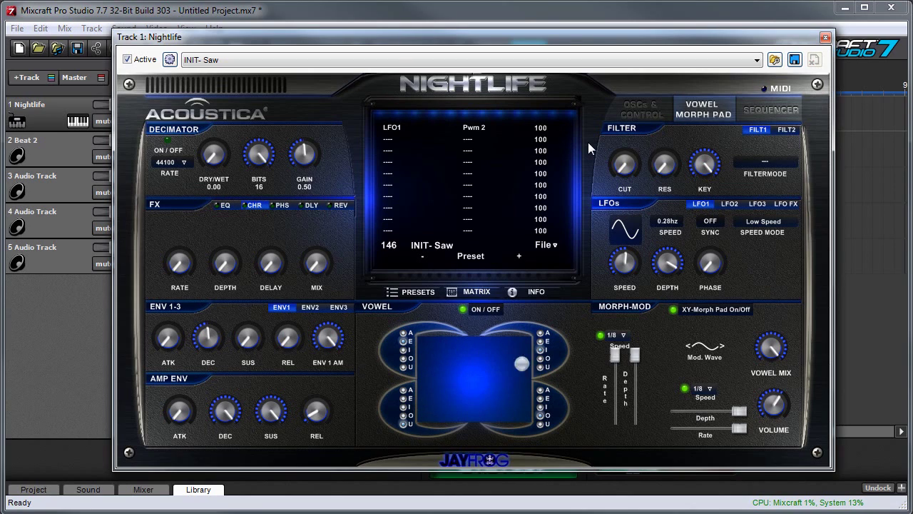
Try another modulation wave for the morph pad, return to the smooth sine shape, and slightly lower the Vowel Mix.
left_click(722, 345)
left_click(723, 347)
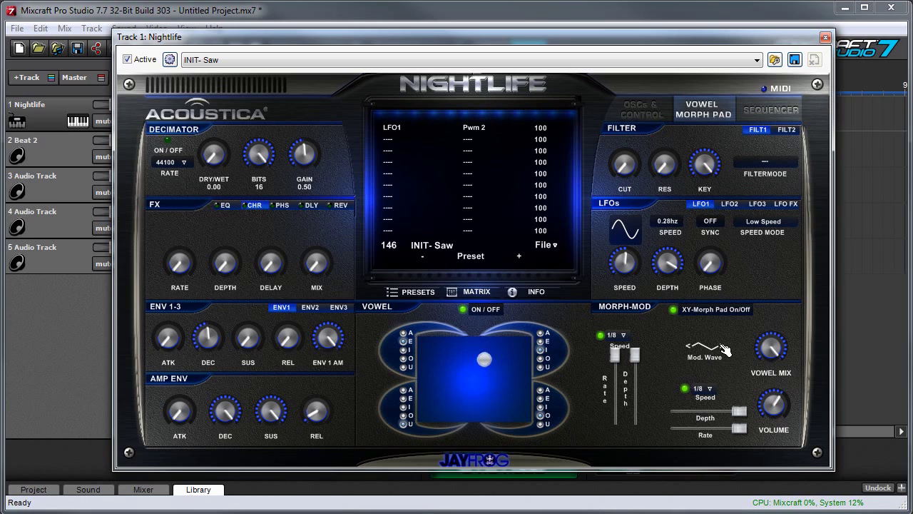
left_click(689, 348)
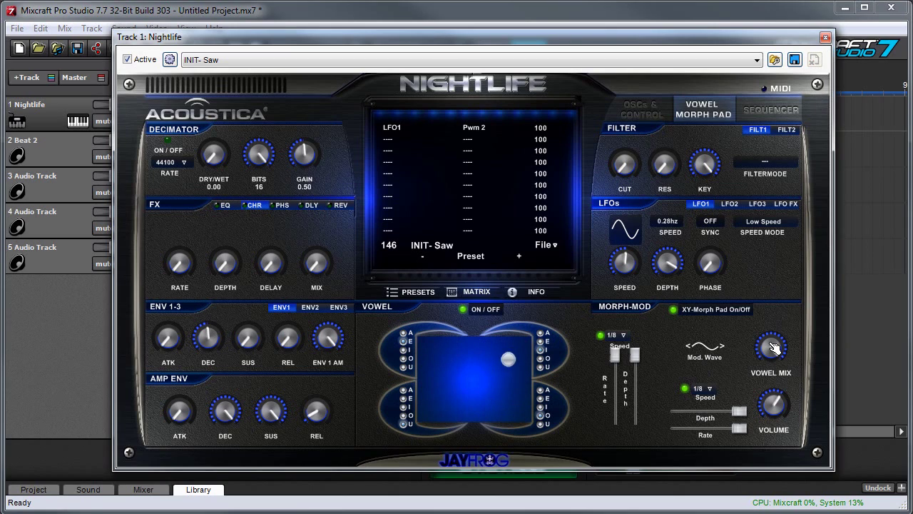
left_click_drag(774, 347, 774, 367)
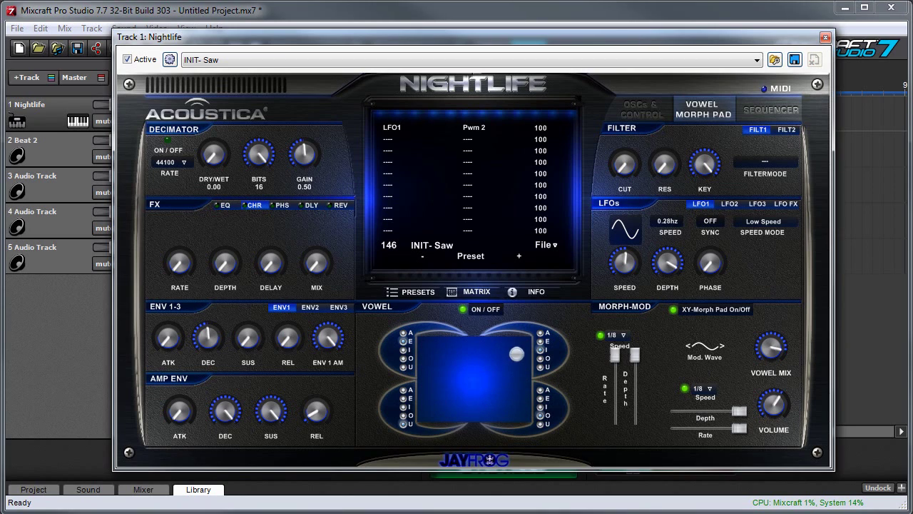